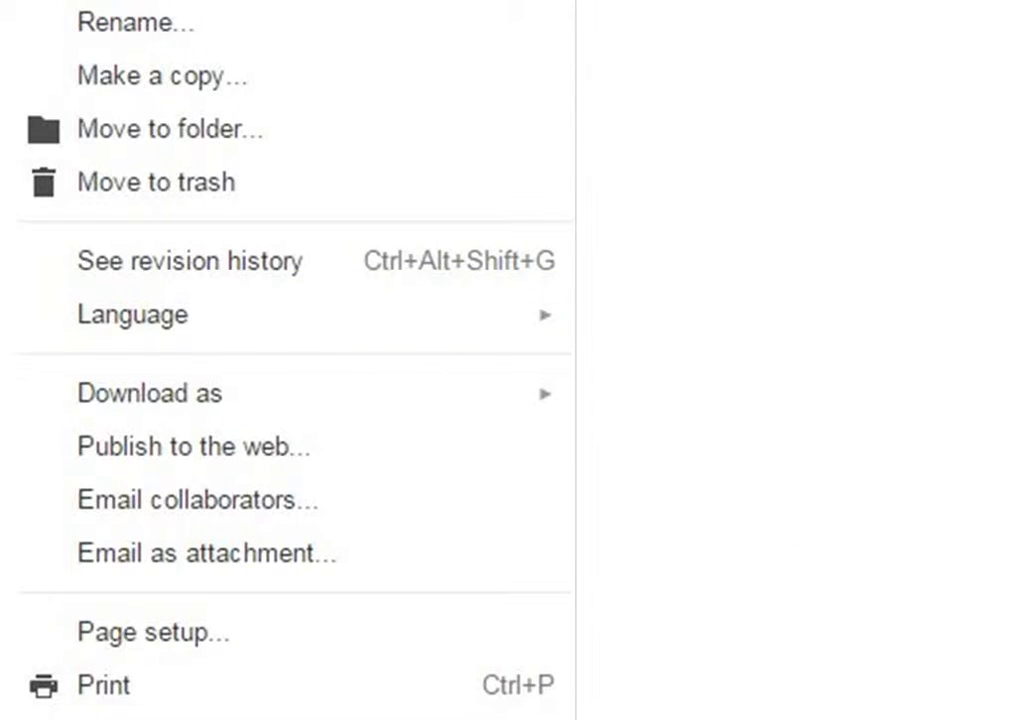
- Review the page setup: Portrait, Letter (8.5" x 11") with 1-inch margins
{"action": "mouse_move", "coordinate": [200, 392]}
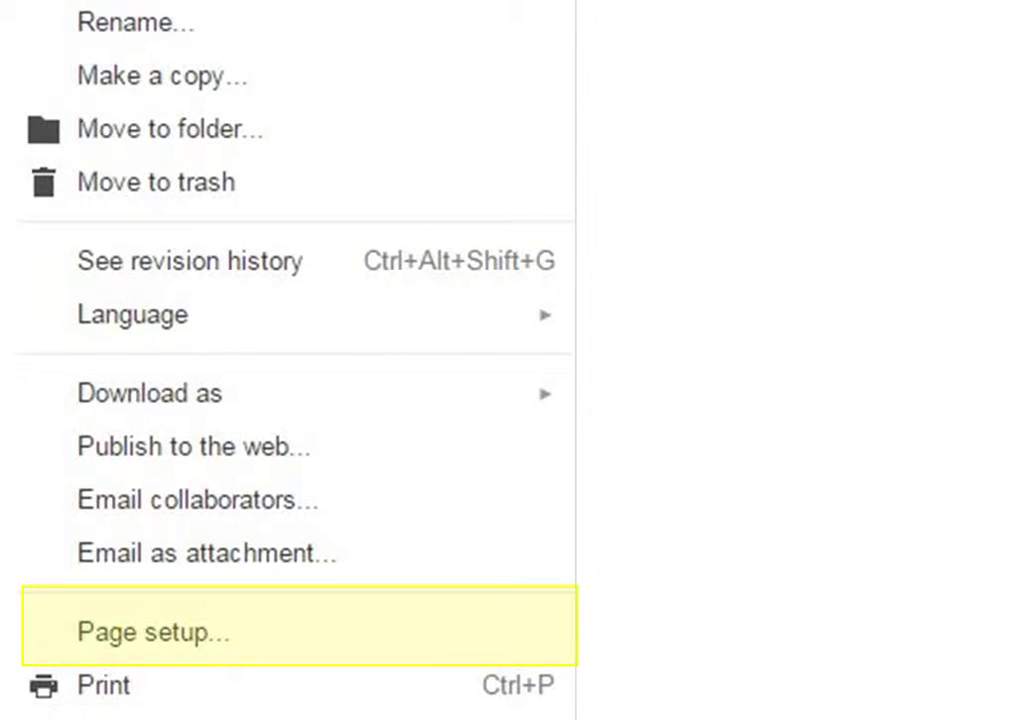
{"action": "left_click", "coordinate": [153, 632]}
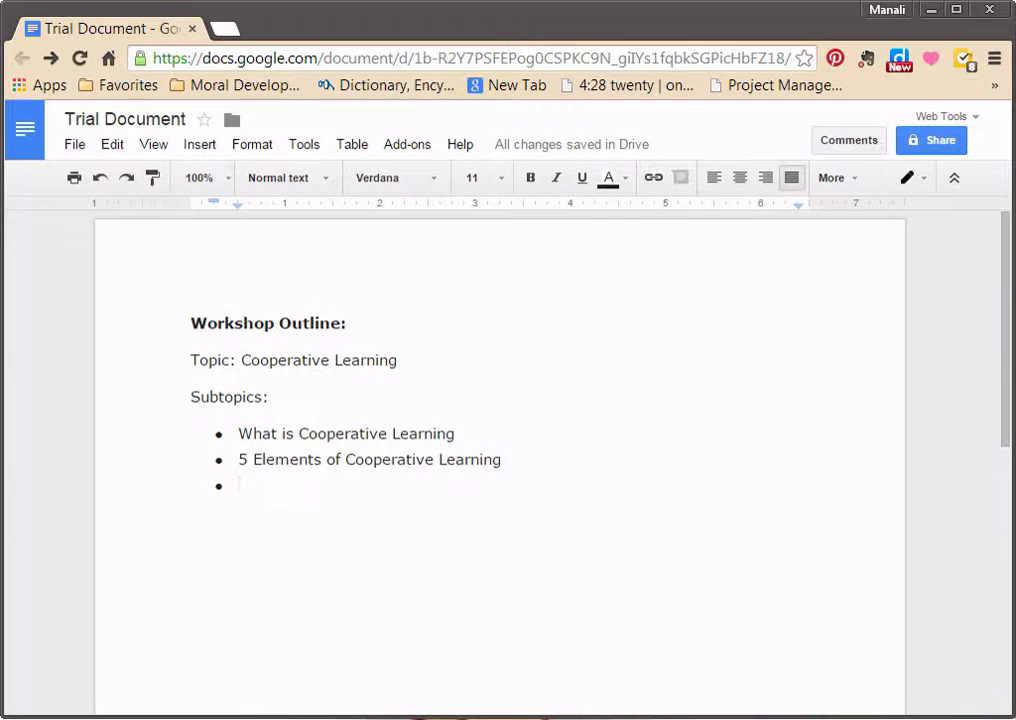
{"action": "left_click", "coordinate": [117, 141]}
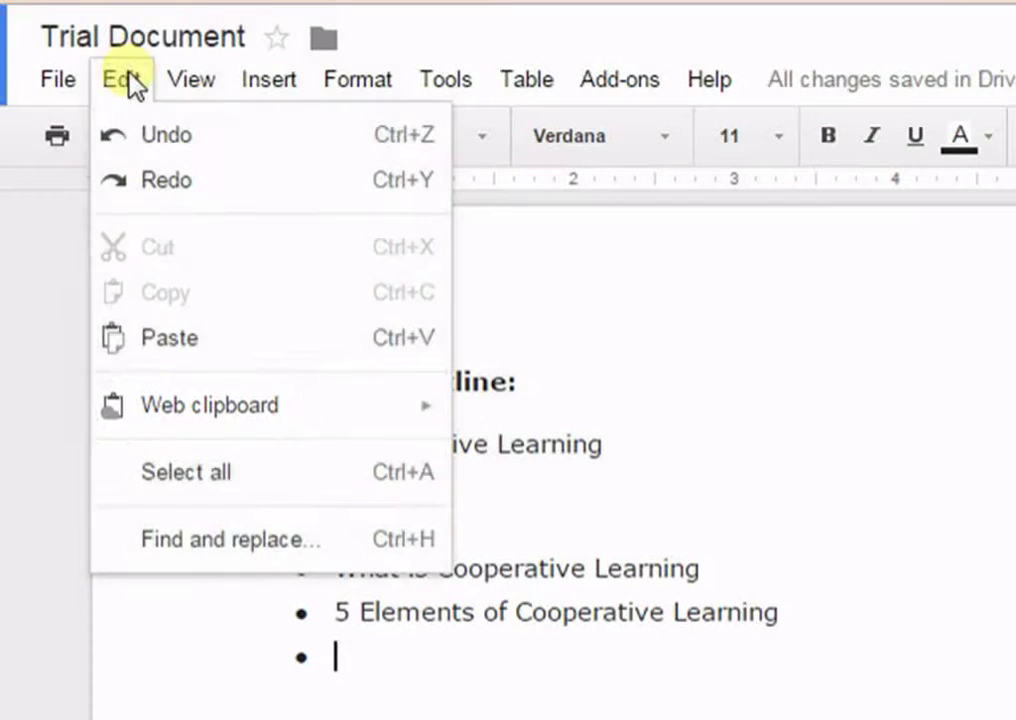
{"action": "left_click", "coordinate": [131, 84]}
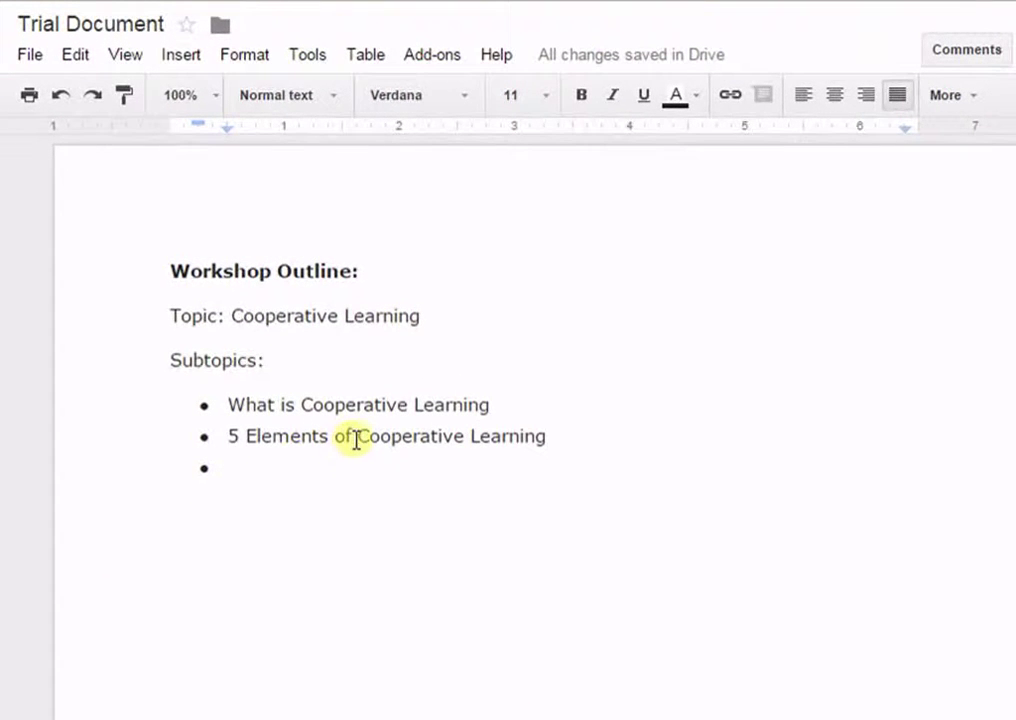
- Copy 'Cooperative Learning' from the second bullet to the web clipboard
{"action": "left_click_drag", "start_coordinate": [357, 437], "coordinate": [551, 436]}
{"action": "key", "text": "ctrl+c"}
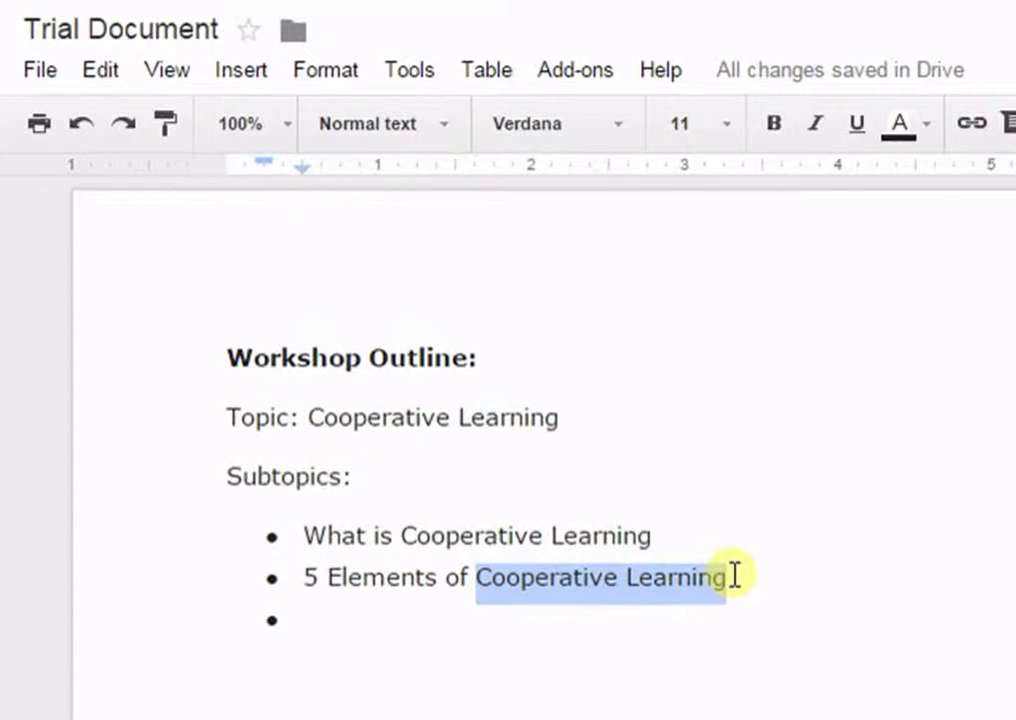
{"action": "left_click", "coordinate": [88, 76]}
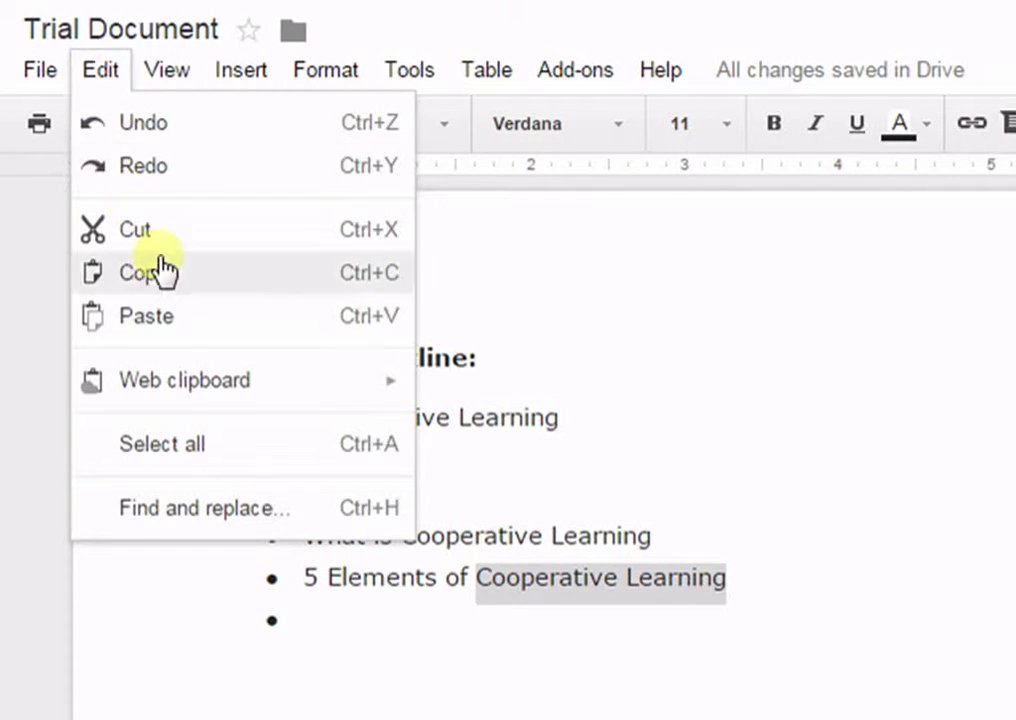
{"action": "mouse_move", "coordinate": [215, 388]}
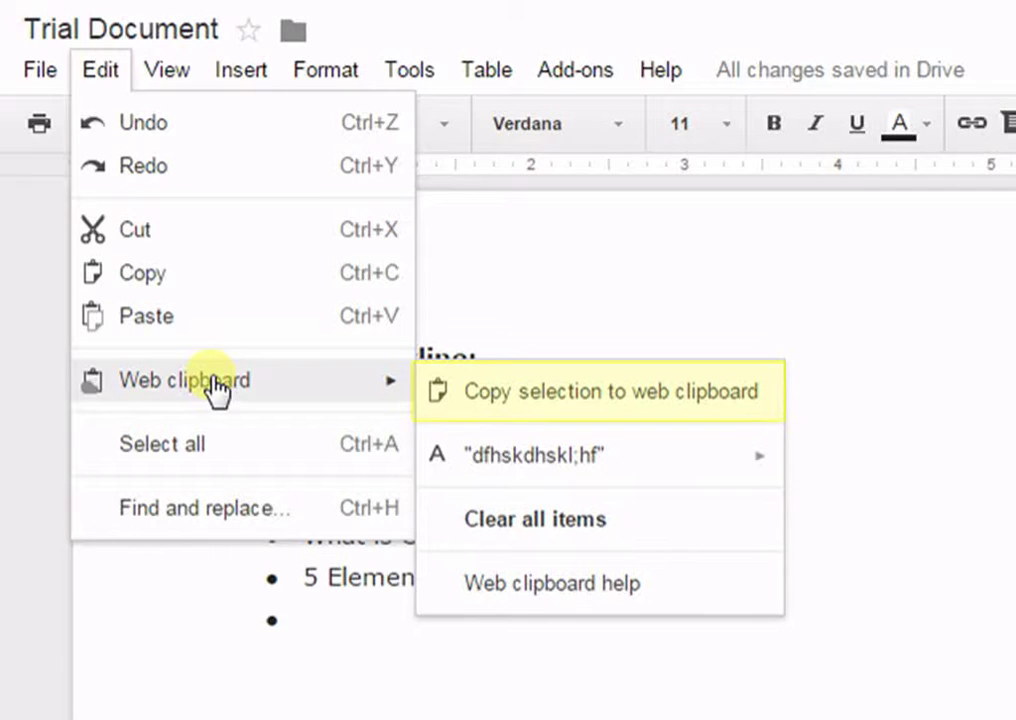
{"action": "left_click", "coordinate": [540, 400]}
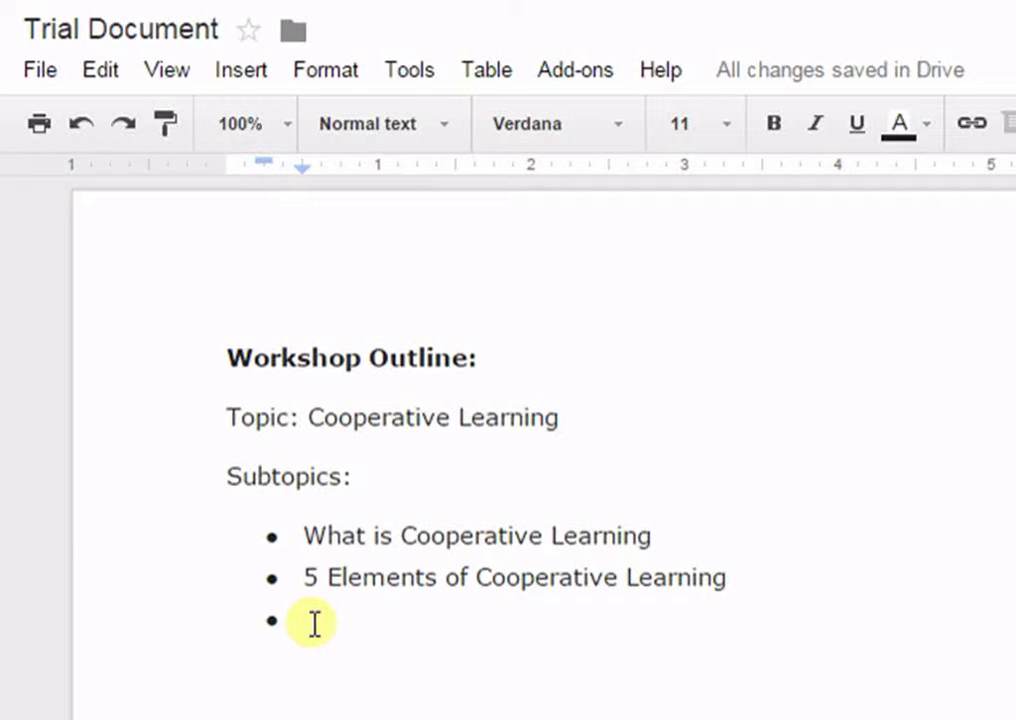
- Paste 'Cooperative Learning' as rich text into the empty third bullet
{"action": "left_click", "coordinate": [100, 70]}
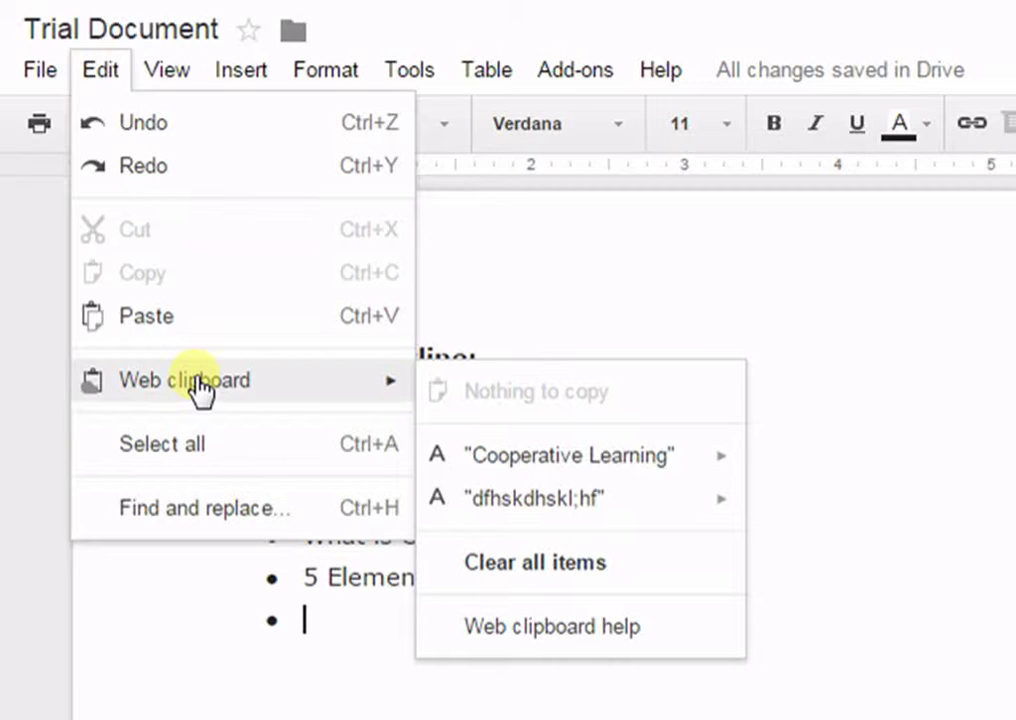
{"action": "mouse_move", "coordinate": [600, 455]}
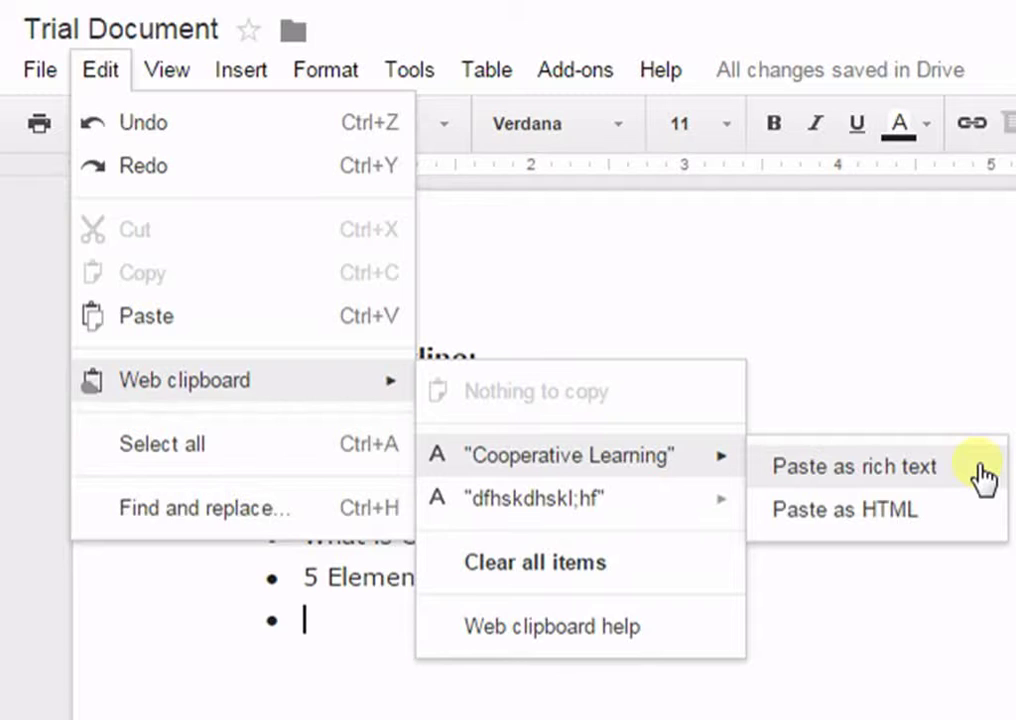
{"action": "left_click", "coordinate": [983, 470]}
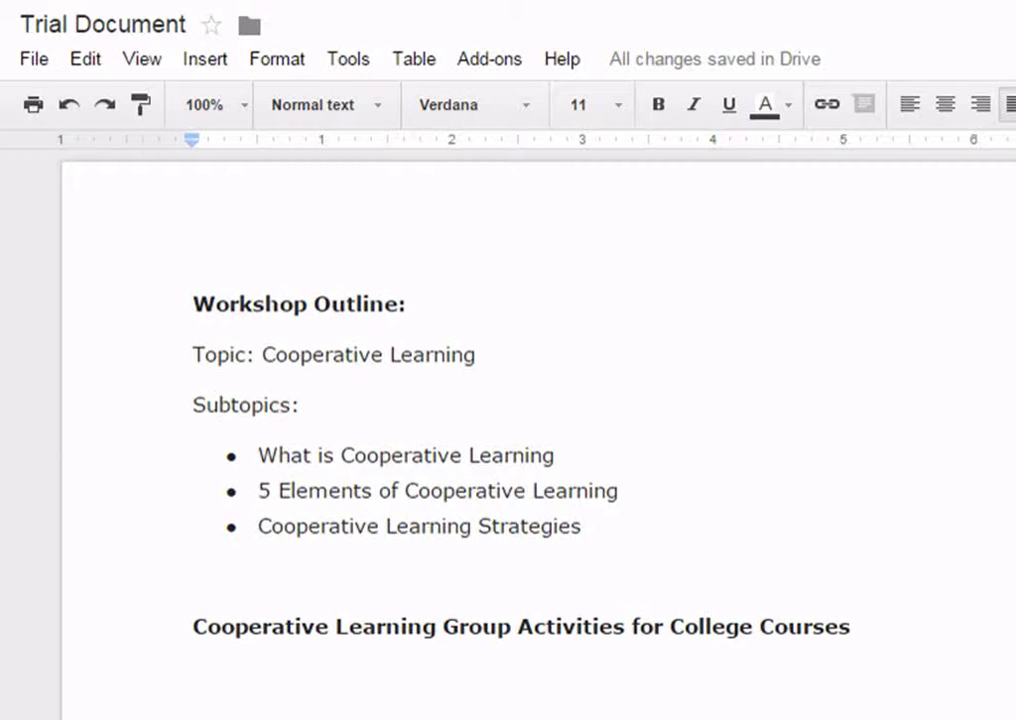
- Select 'Group Activities' in the bold heading and bring up its context menu
{"action": "left_click_drag", "start_coordinate": [445, 627], "coordinate": [624, 627]}
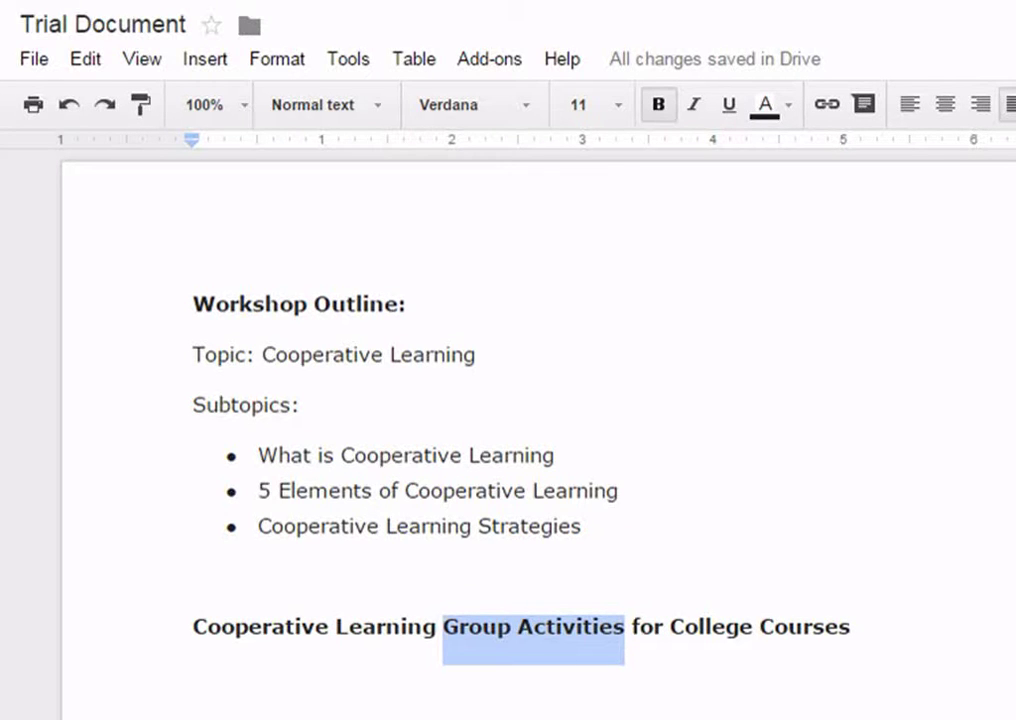
{"action": "right_click", "coordinate": [604, 624]}
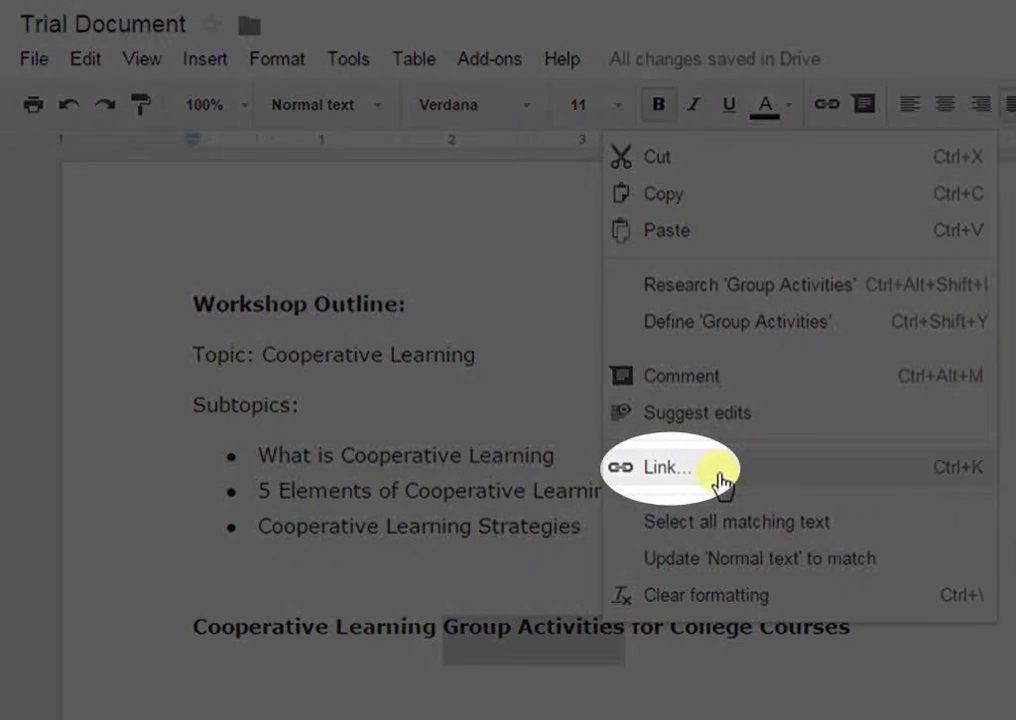
- Link 'Group Activities' to the pasted umn.edu PDF address and check the link
{"action": "left_click", "coordinate": [718, 476]}
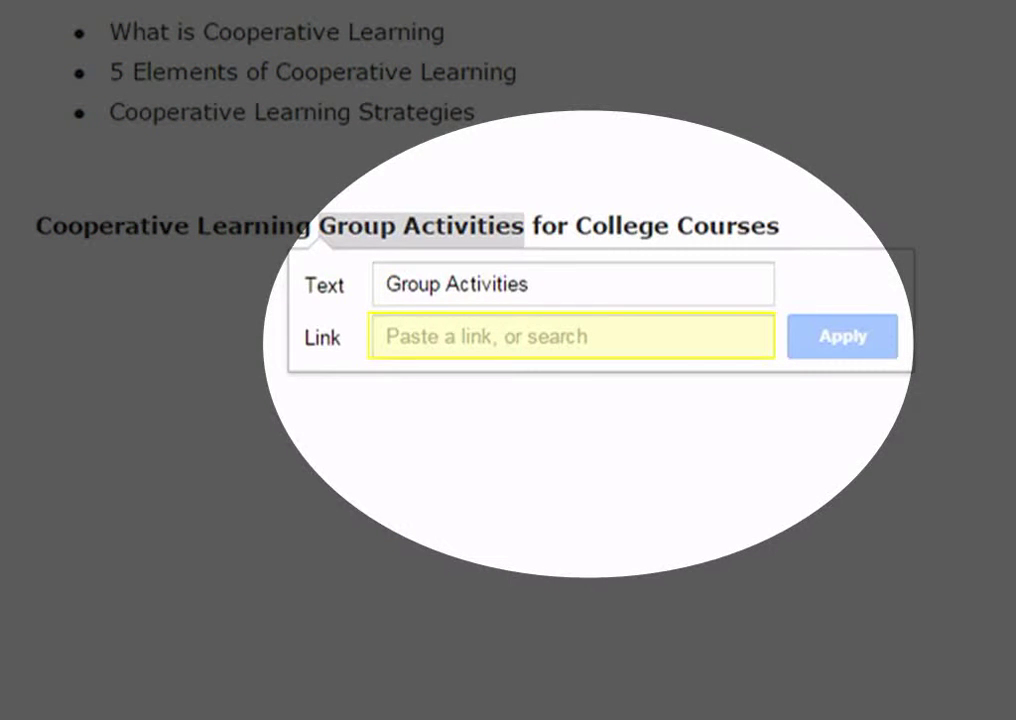
{"action": "key", "text": "ctrl+v"}
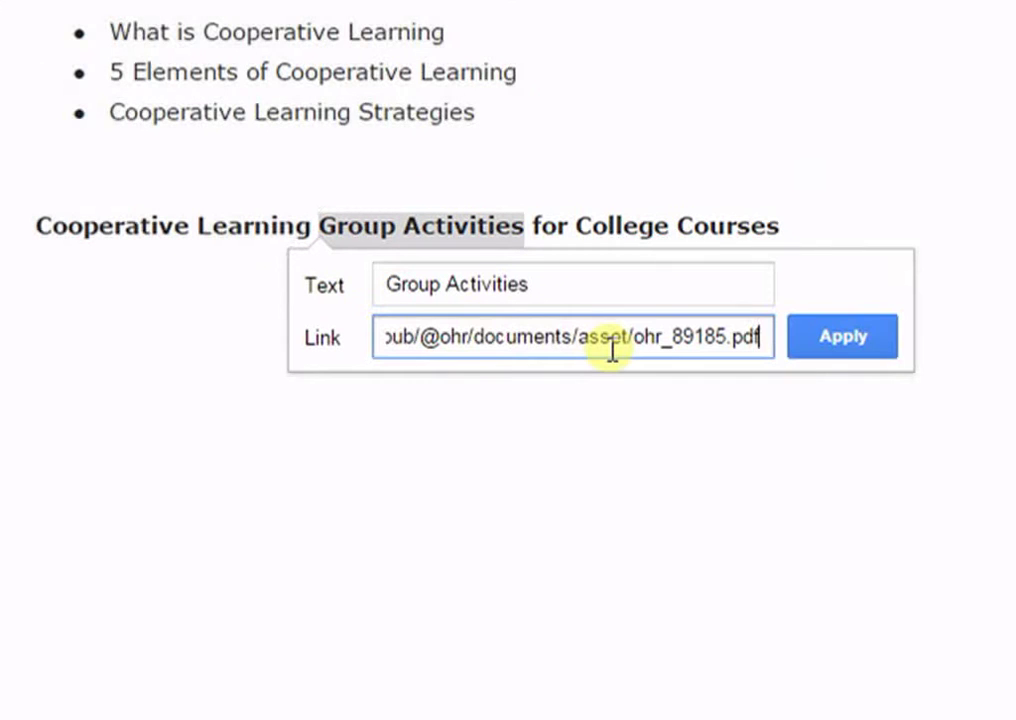
{"action": "key", "text": "Tab"}
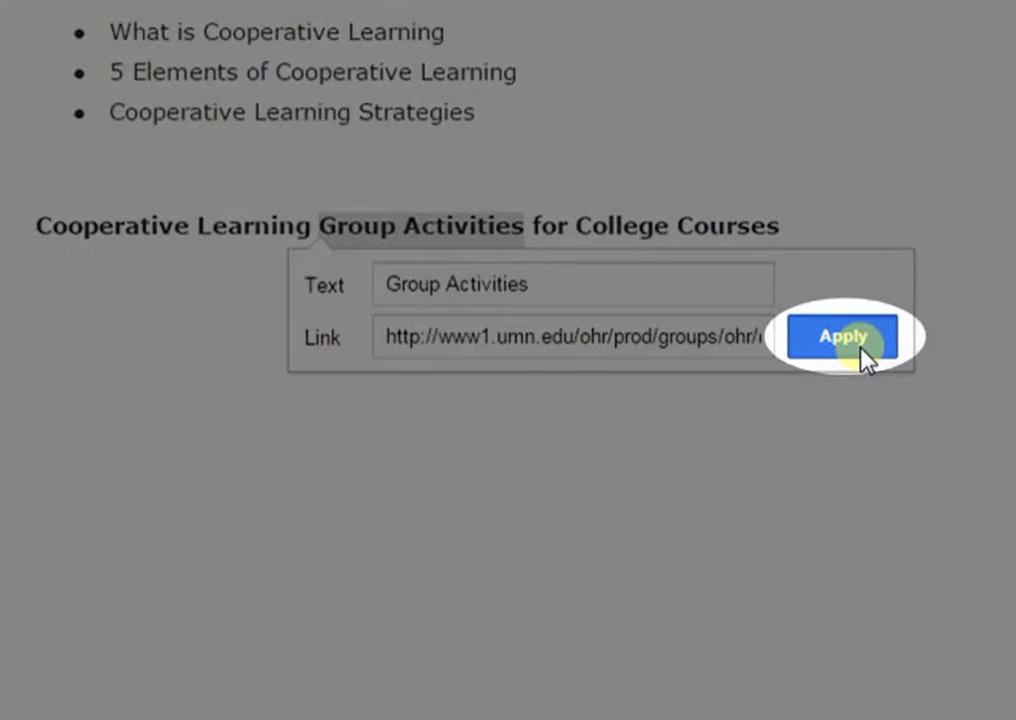
{"action": "left_click", "coordinate": [862, 352]}
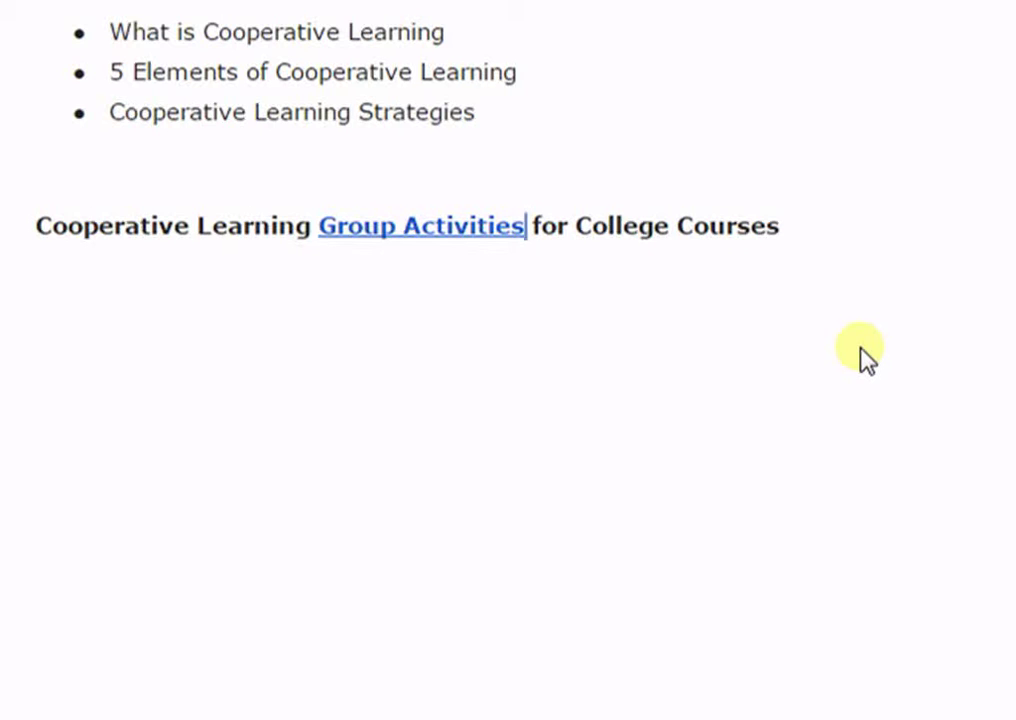
{"action": "left_click", "coordinate": [493, 224]}
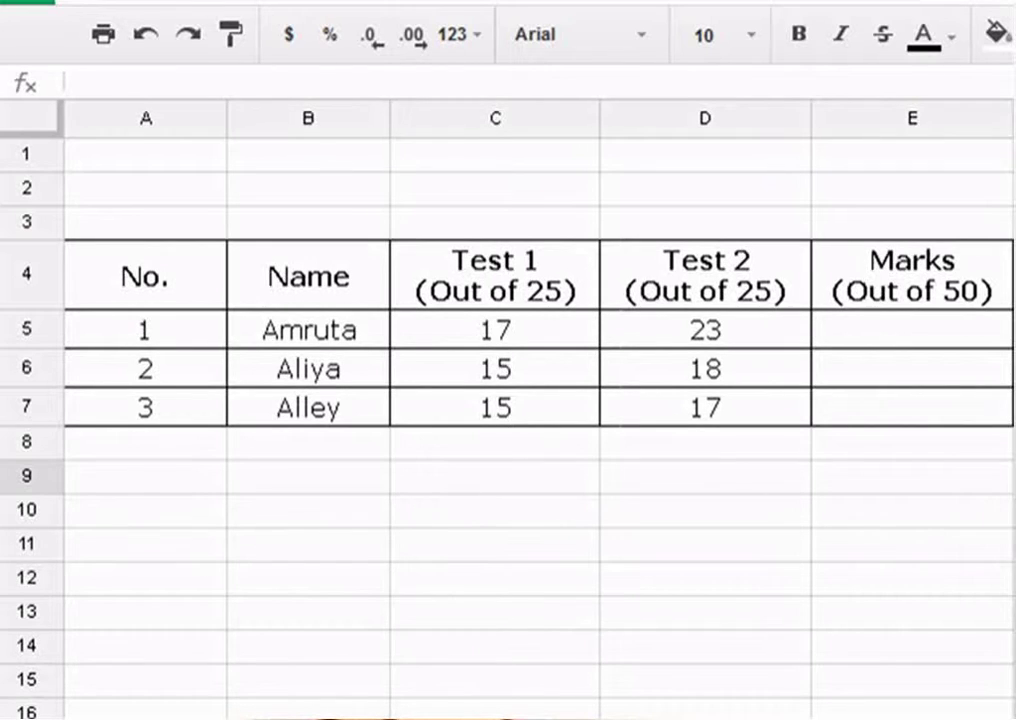
- Select cell E5 for the first student's total marks
{"action": "left_click", "coordinate": [950, 342]}
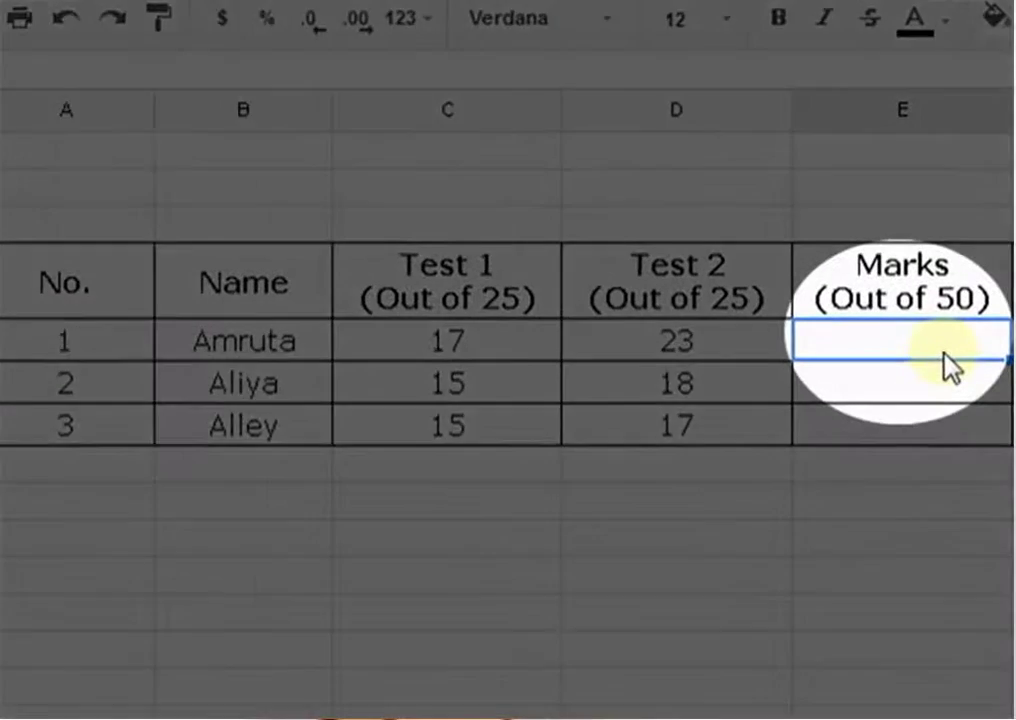
- Enter the formula =C5+D5 in E5 so Amruta's Marks shows 40
{"action": "double_click", "coordinate": [932, 380]}
{"action": "type", "text": "="}
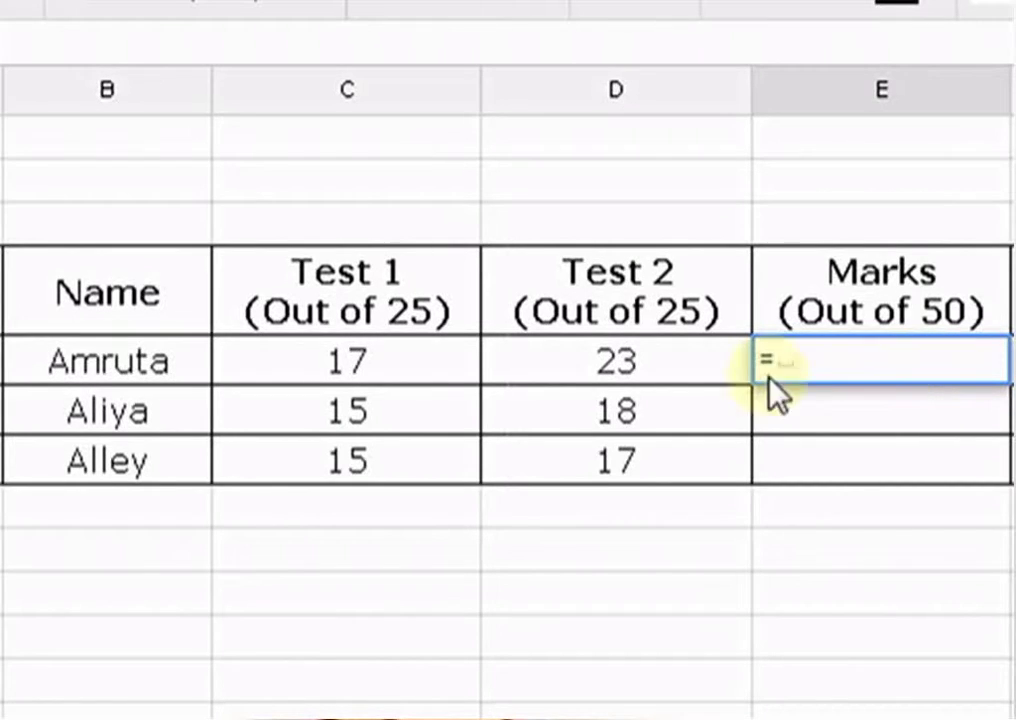
{"action": "left_click", "coordinate": [393, 357]}
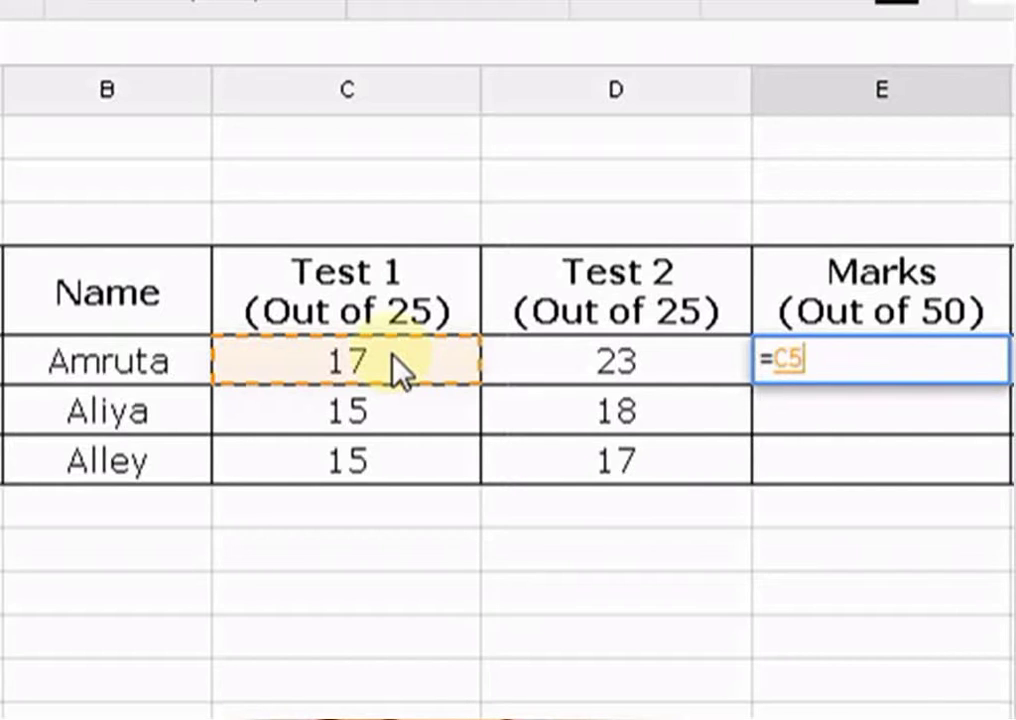
{"action": "type", "text": "+"}
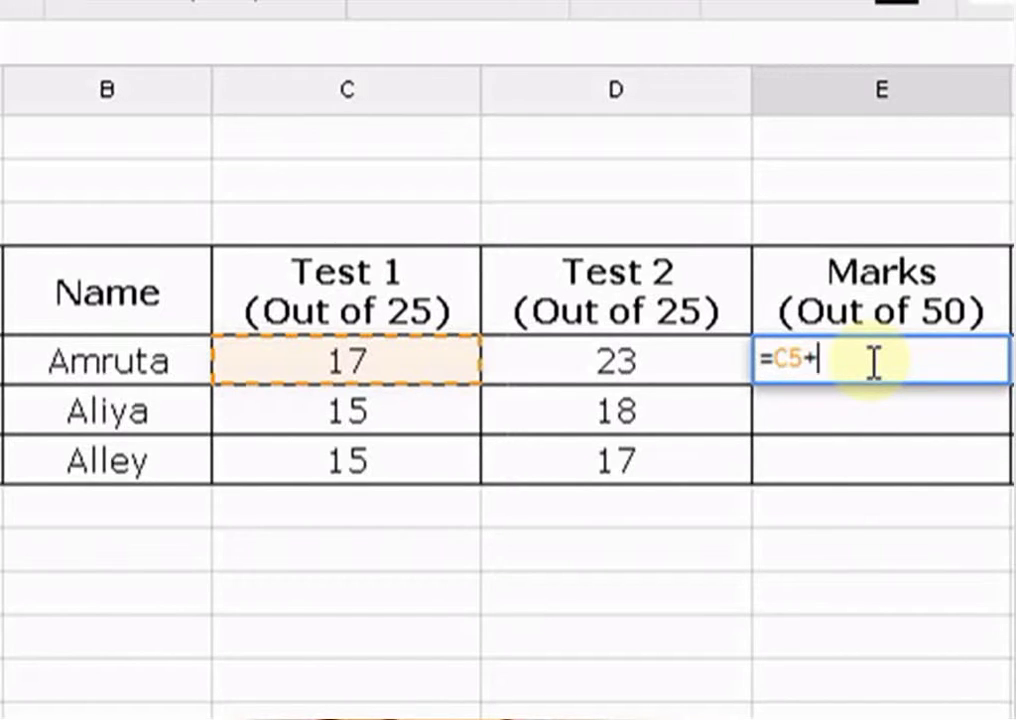
{"action": "left_click", "coordinate": [664, 366]}
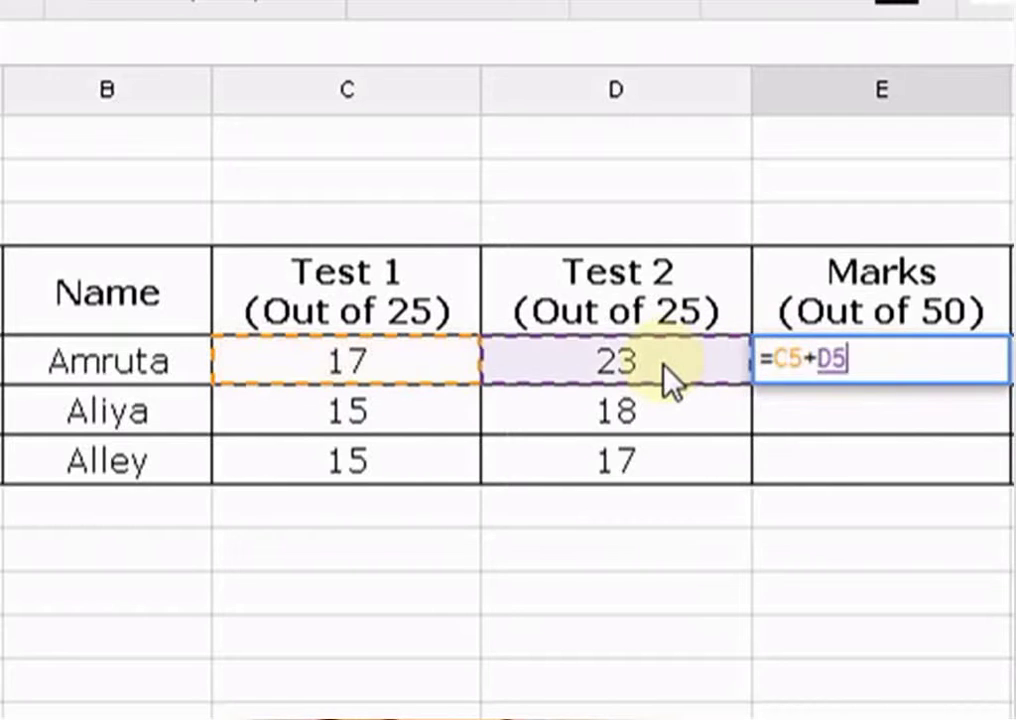
{"action": "left_click", "coordinate": [889, 358]}
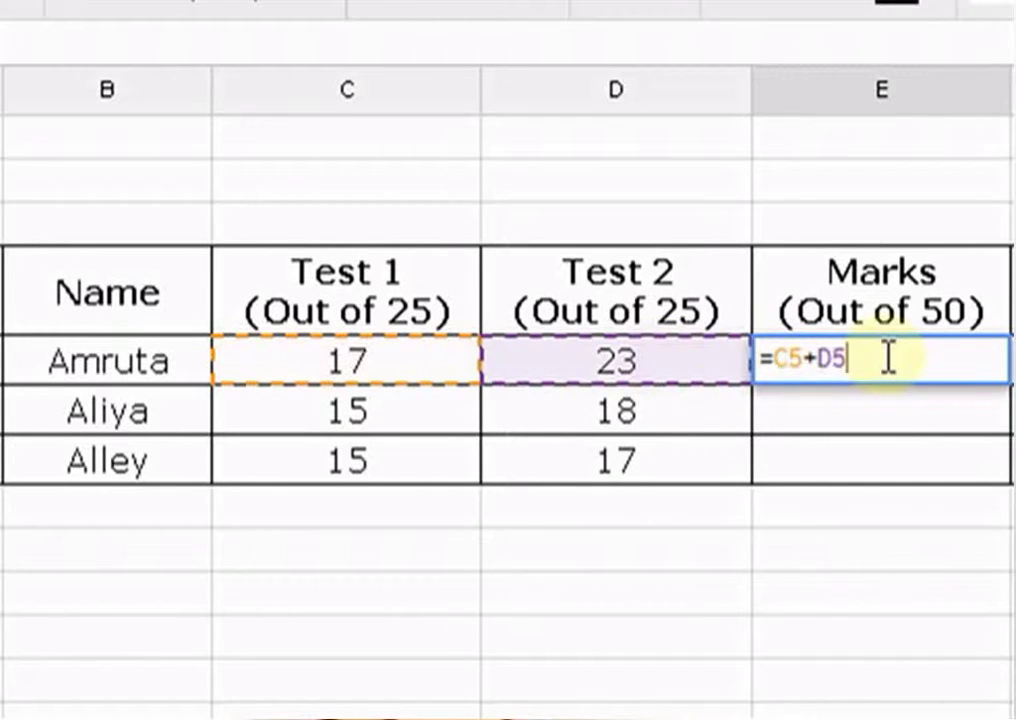
{"action": "key", "text": "Return"}
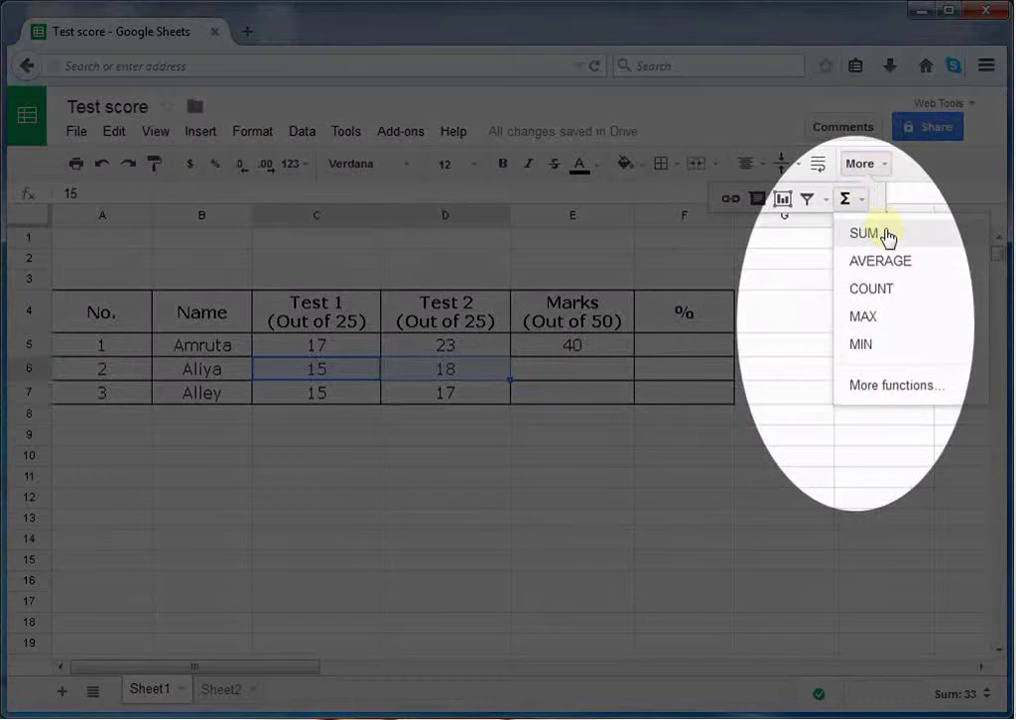
- Insert a SUM of Aliya's Test 1 and Test 2 scores, giving 33
{"action": "left_click", "coordinate": [887, 234]}
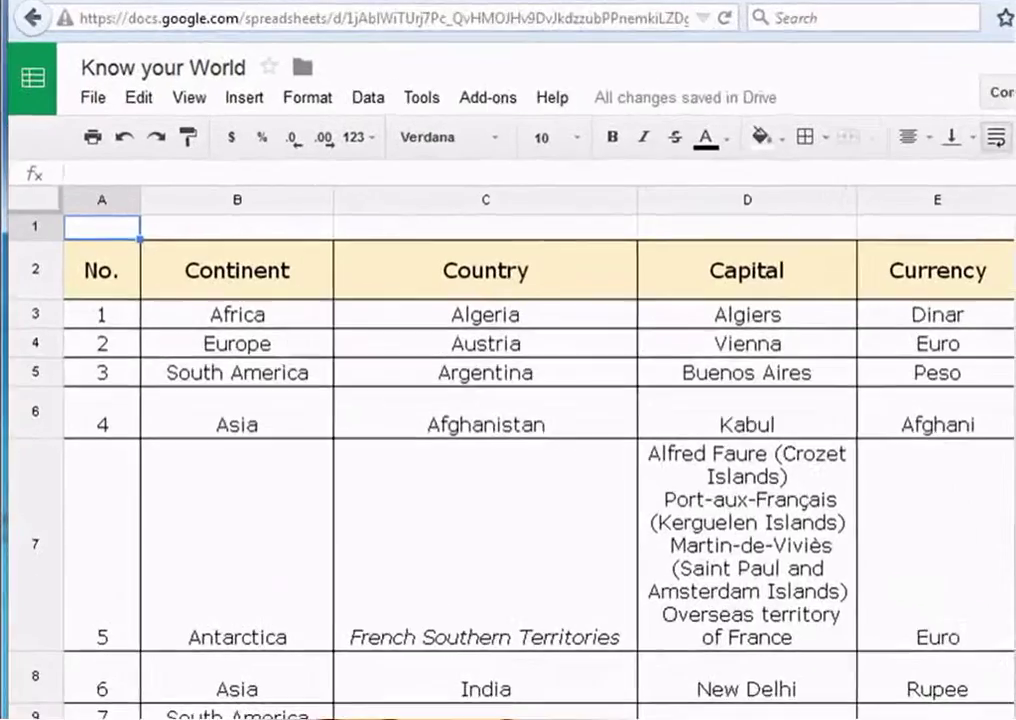
- Select B3 (Africa) and turn on the filter for the Know your World table
{"action": "left_click", "coordinate": [148, 317]}
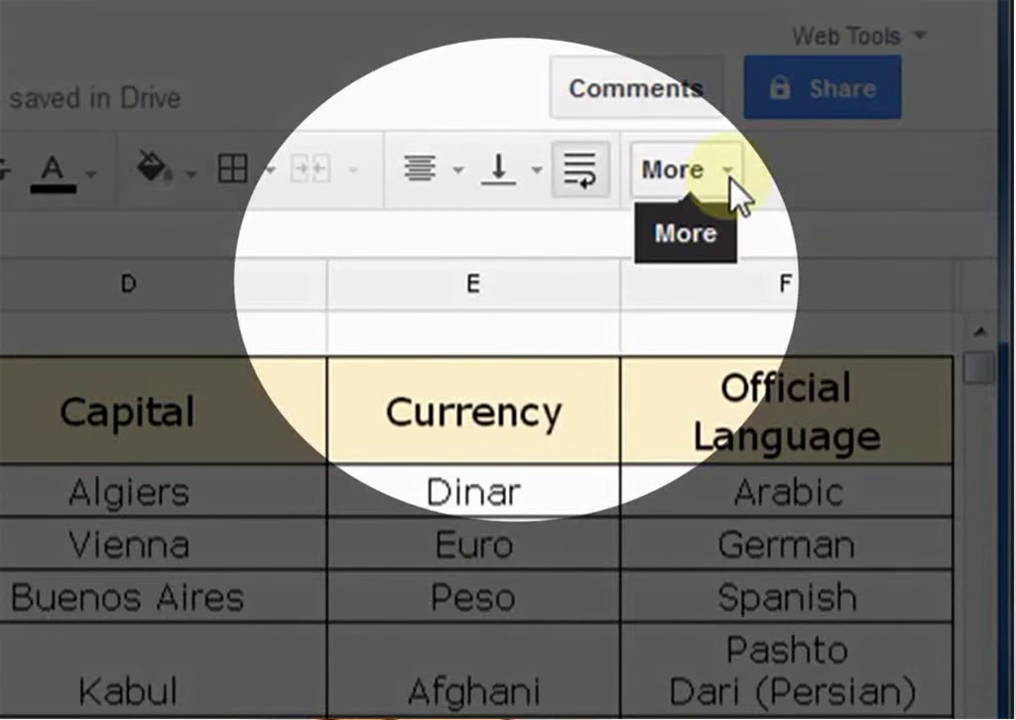
{"action": "left_click", "coordinate": [723, 178]}
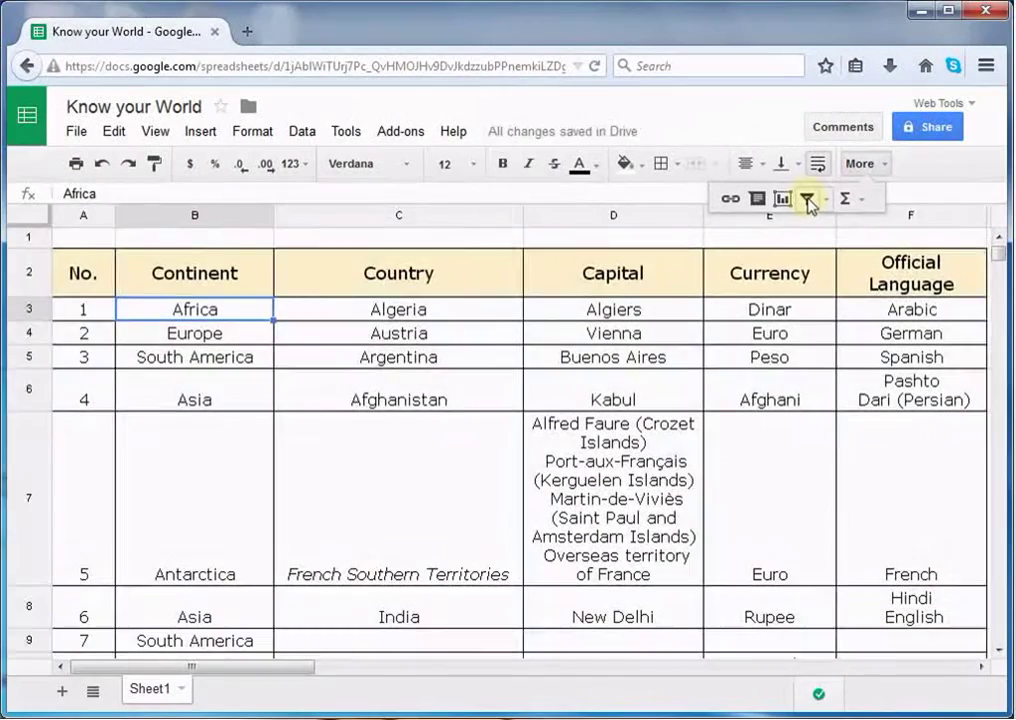
{"action": "left_click", "coordinate": [557, 248]}
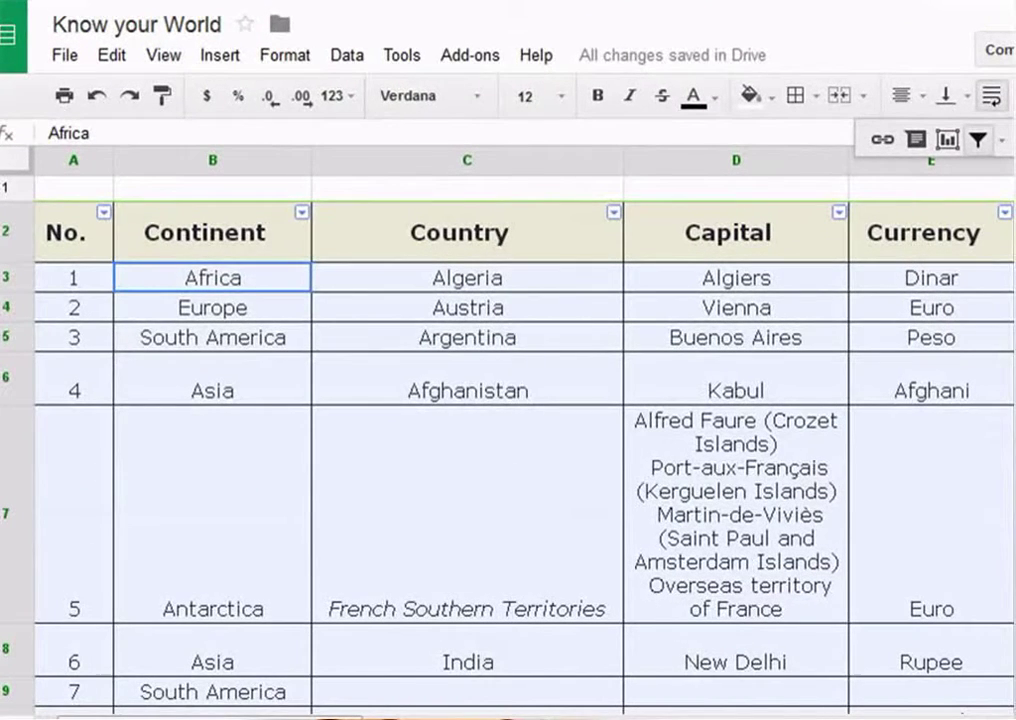
- Clear the Continent filter and tick only Africa and Asia, leaving six countries
{"action": "left_click", "coordinate": [302, 211]}
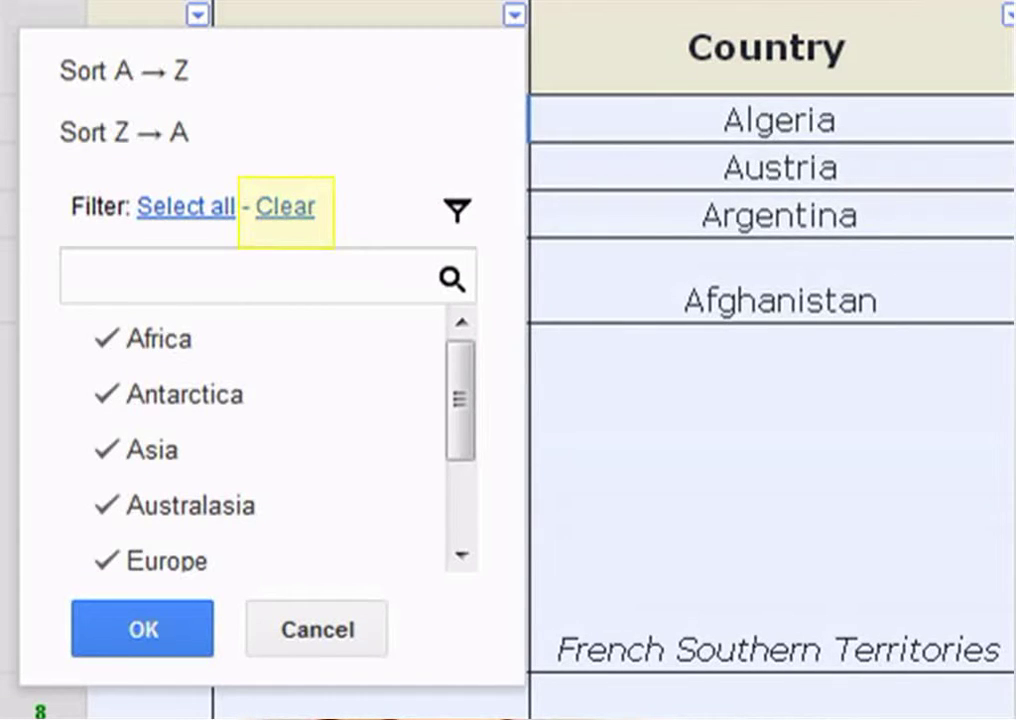
{"action": "left_click", "coordinate": [297, 210]}
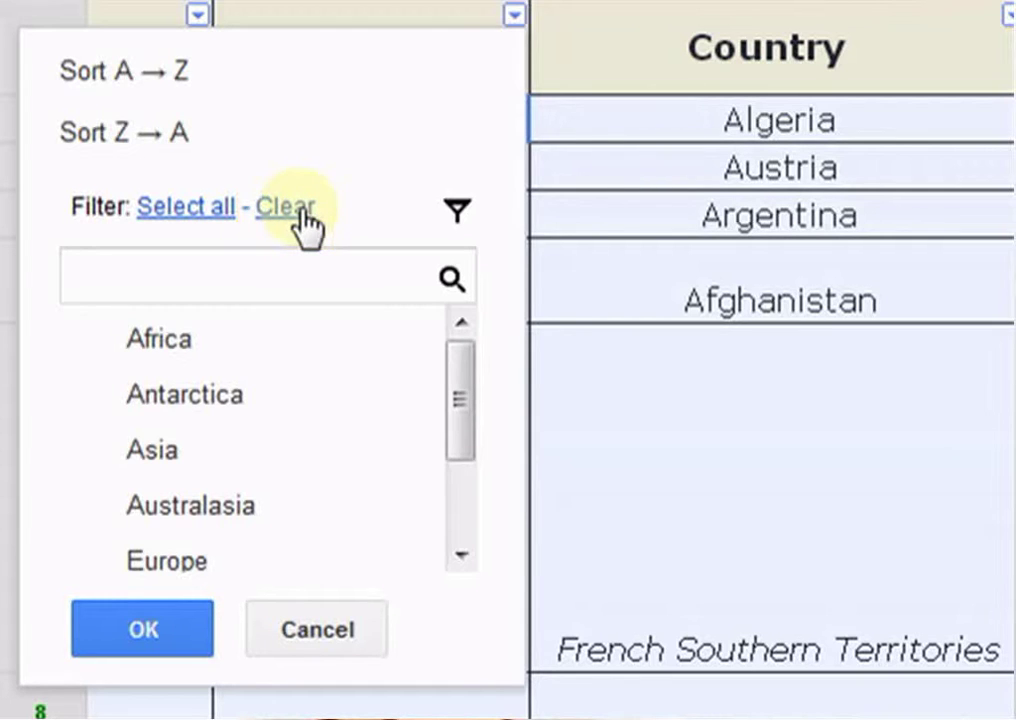
{"action": "left_click", "coordinate": [160, 339]}
{"action": "left_click", "coordinate": [172, 455]}
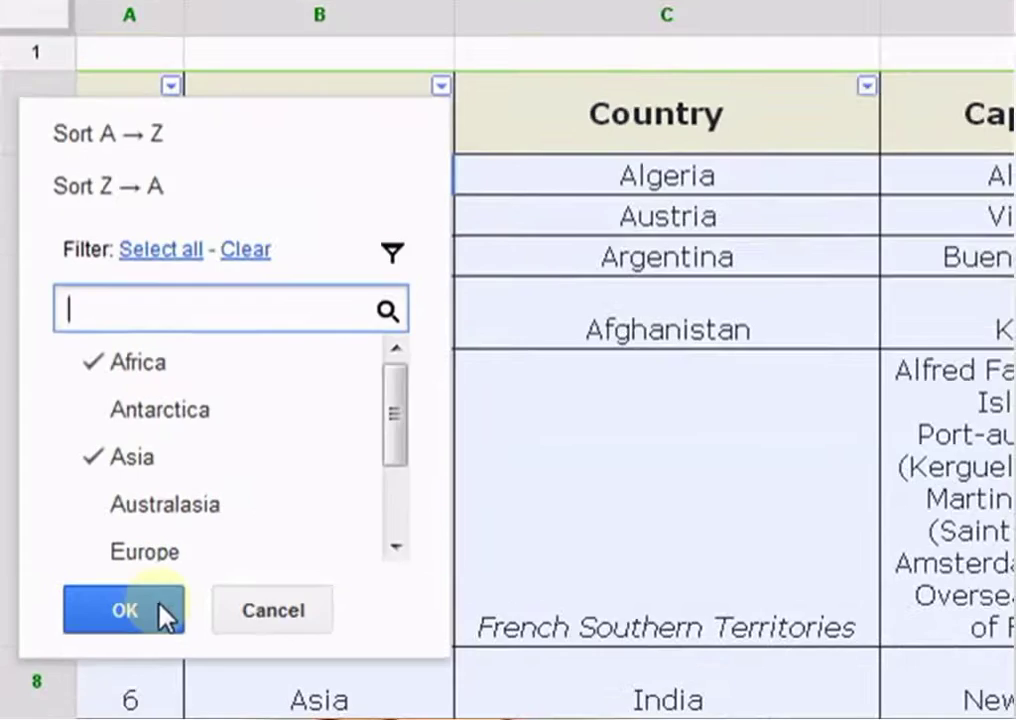
{"action": "left_click", "coordinate": [158, 607]}
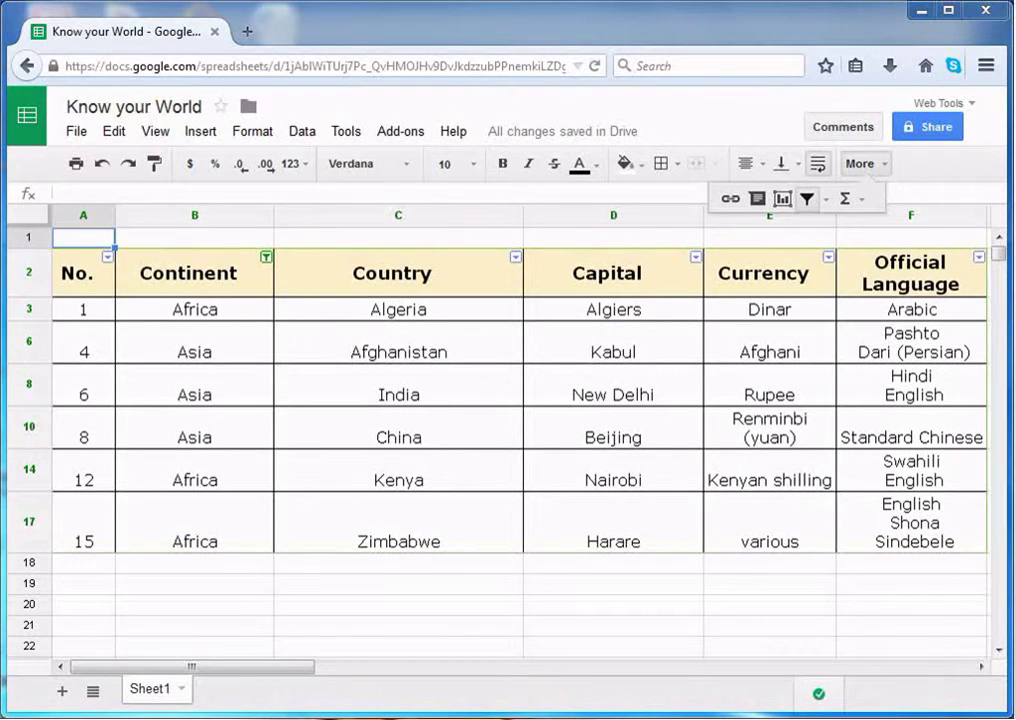
- Filter Official Language to Hindi English, English Shona Sindebele and Swahili English, then turn filtering off
{"action": "left_click", "coordinate": [982, 256]}
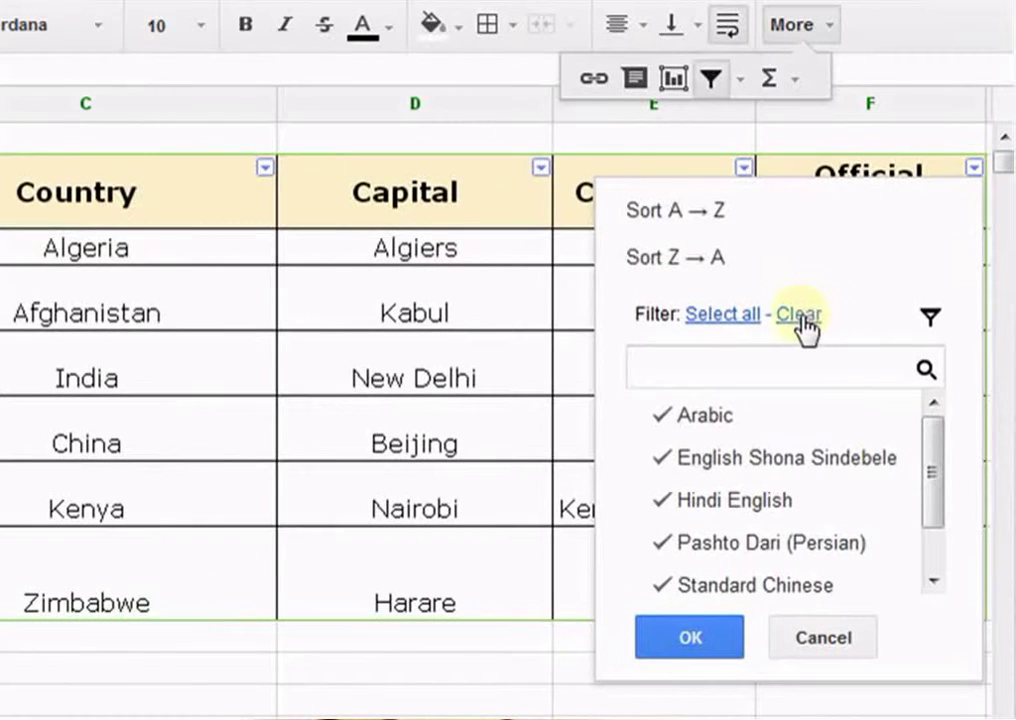
{"action": "left_click", "coordinate": [800, 316]}
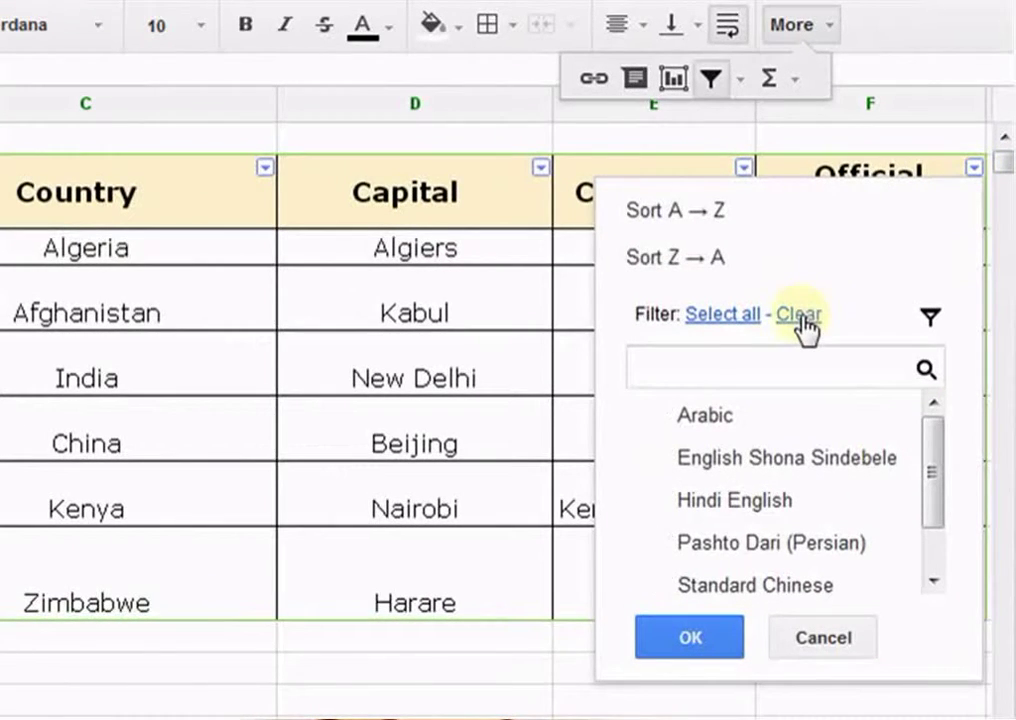
{"action": "left_click", "coordinate": [710, 505]}
{"action": "left_click", "coordinate": [710, 462]}
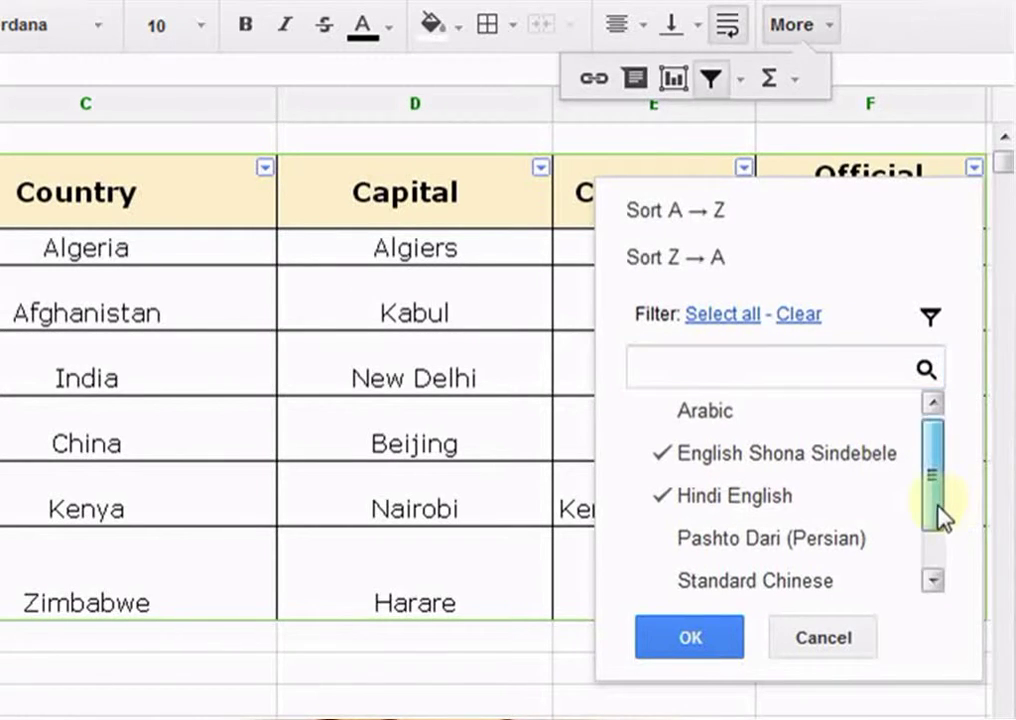
{"action": "left_click_drag", "start_coordinate": [941, 517], "coordinate": [939, 549]}
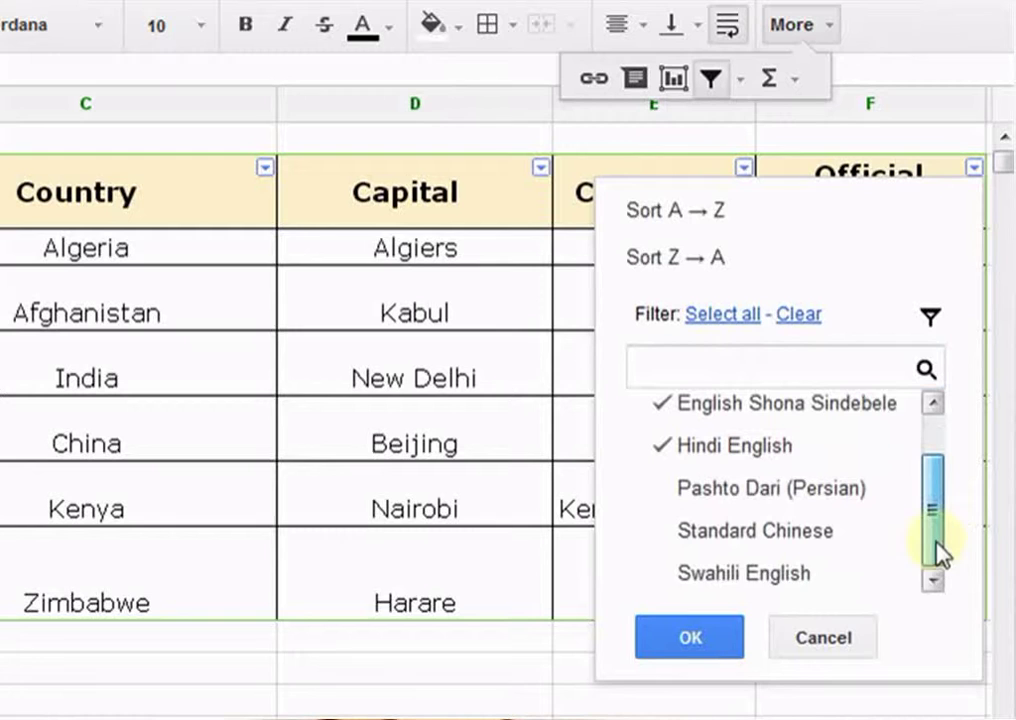
{"action": "left_click", "coordinate": [655, 576]}
{"action": "left_click", "coordinate": [692, 640]}
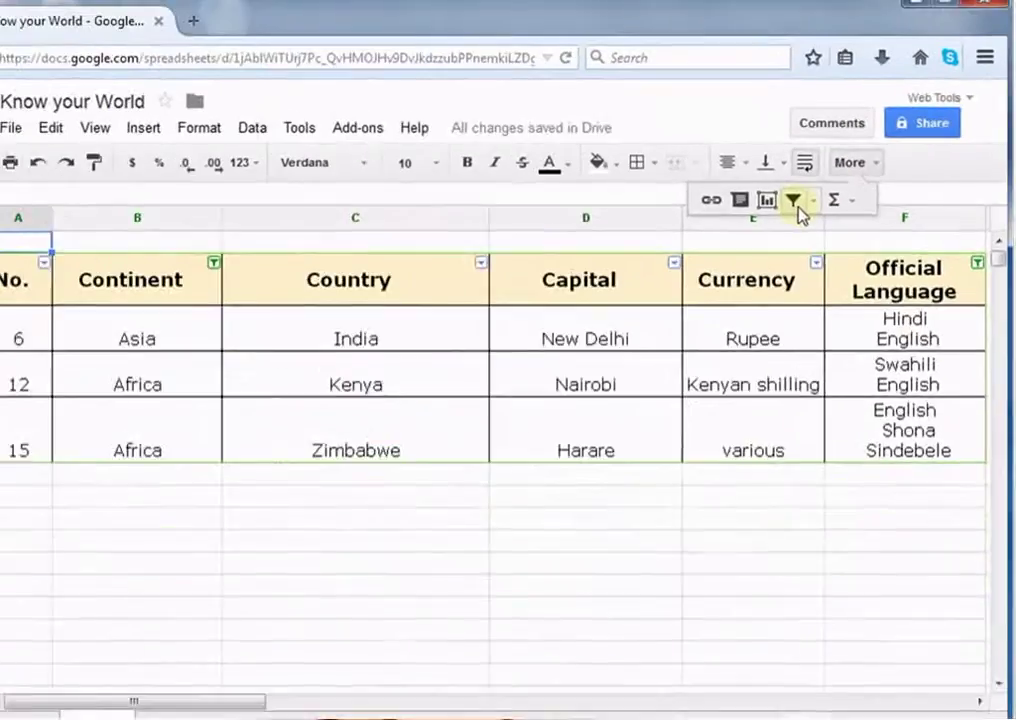
{"action": "left_click", "coordinate": [618, 224]}
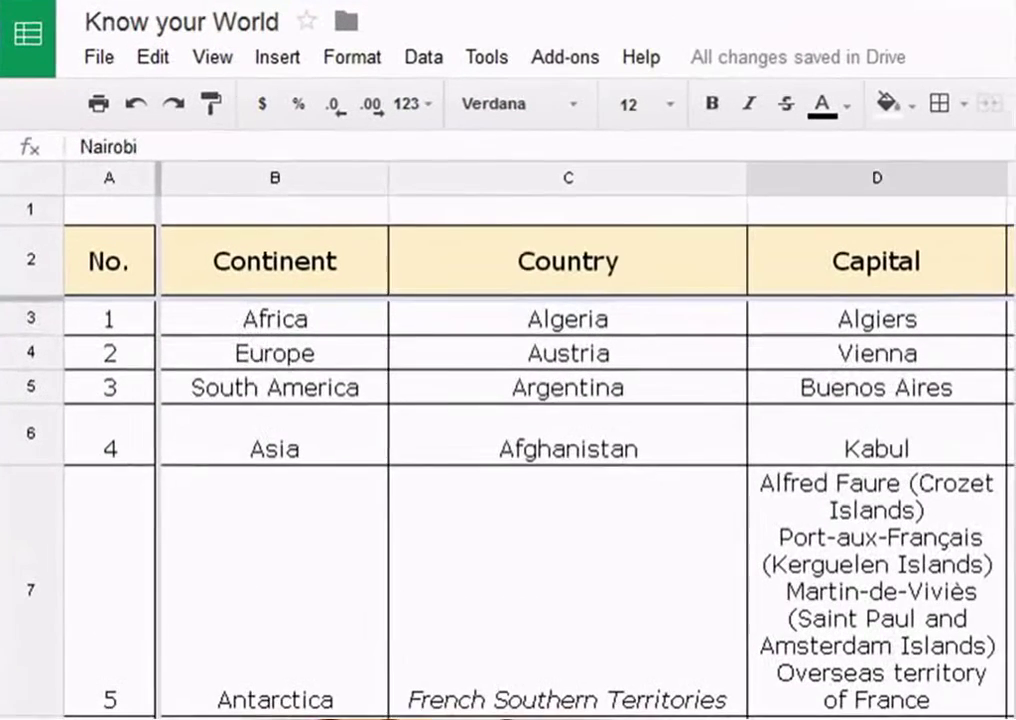
- Sort the Know your World sheet by column B (Continent) A→Z, putting Africa's countries first
{"action": "left_click", "coordinate": [243, 318]}
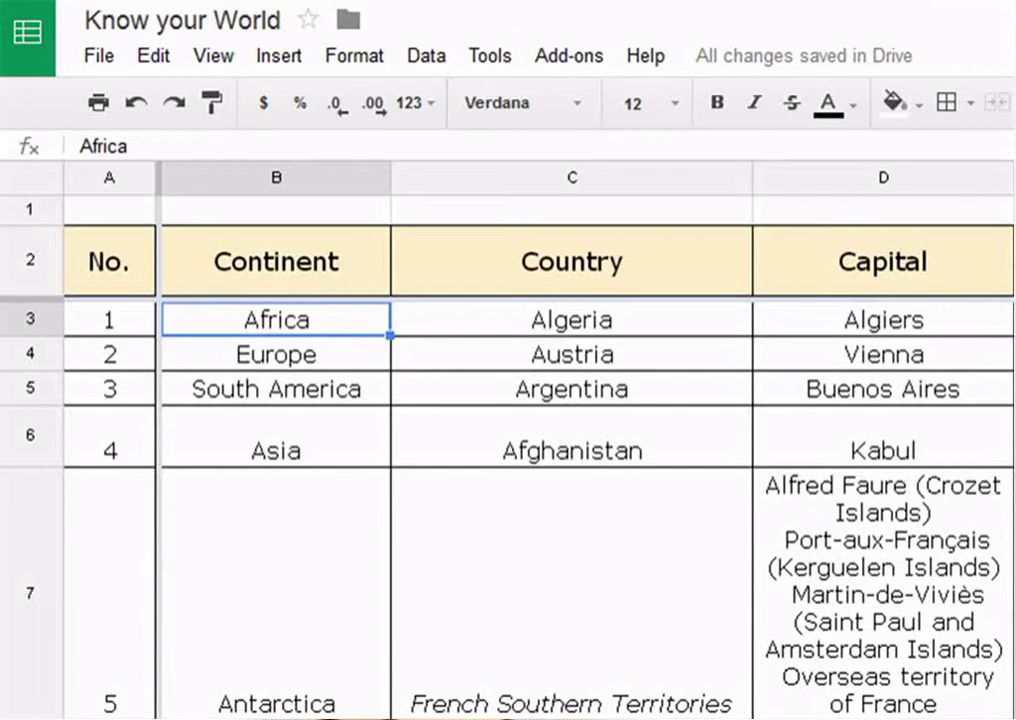
{"action": "left_click", "coordinate": [426, 55]}
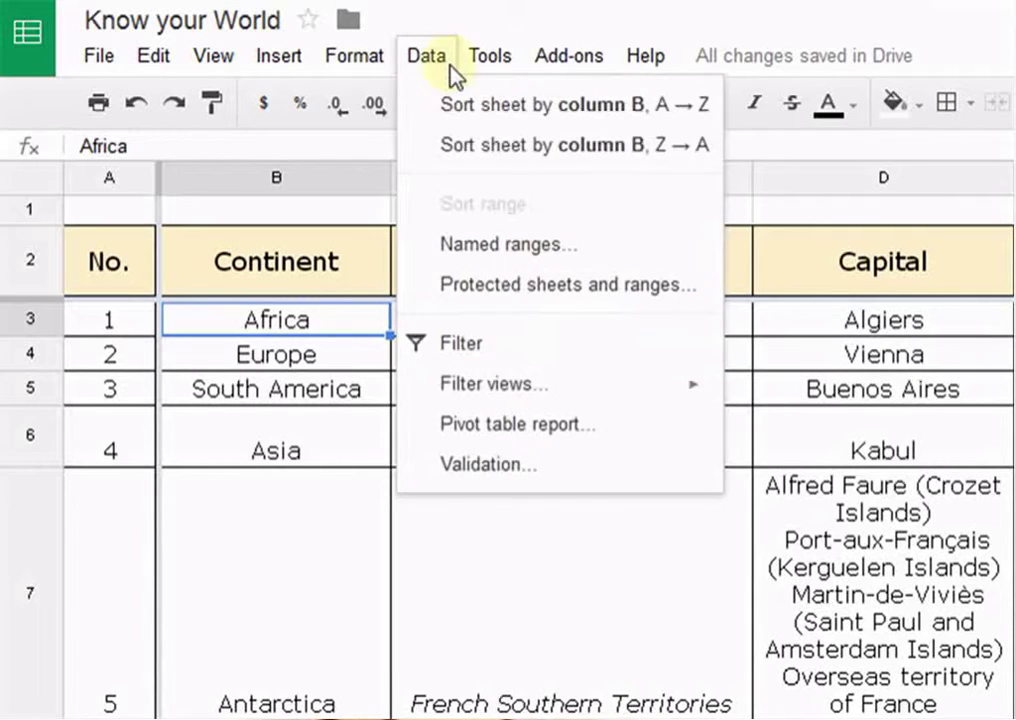
{"action": "left_click", "coordinate": [426, 112]}
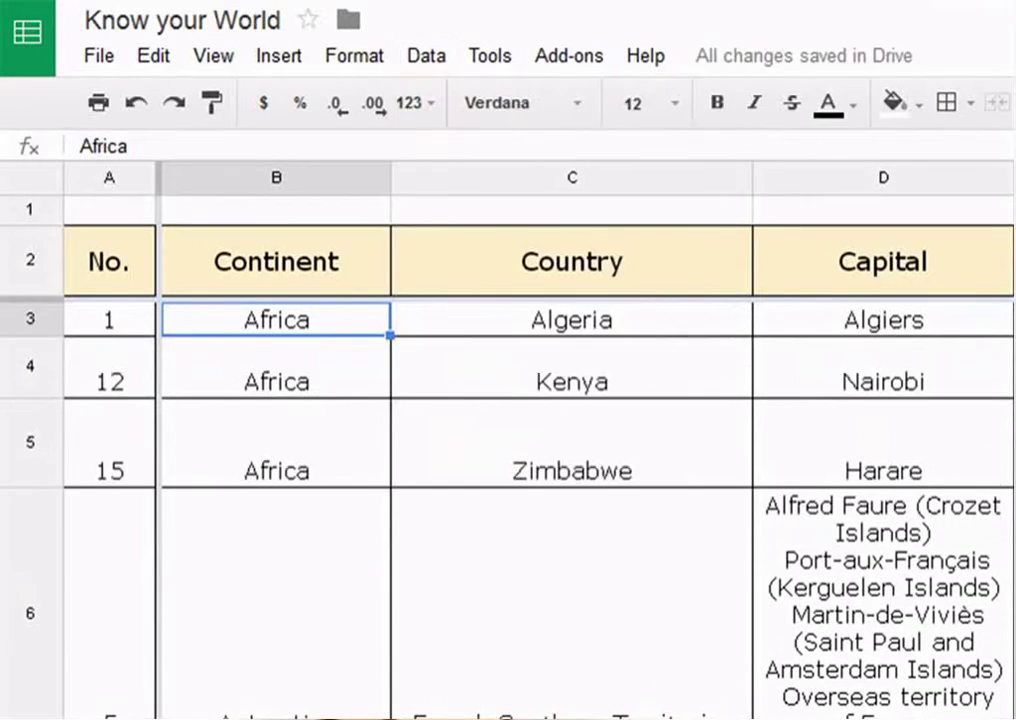